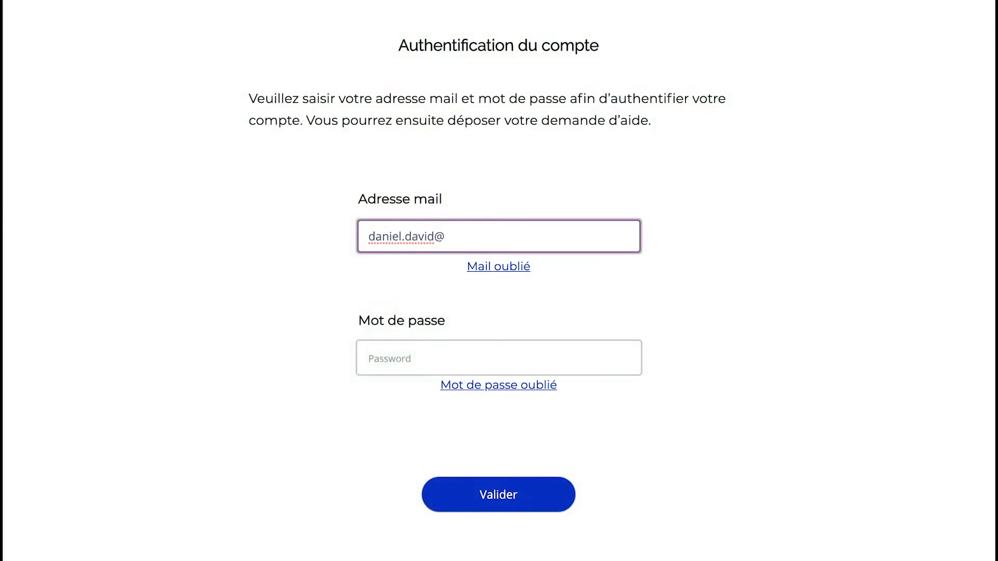
Step: Finish the account e-mail, enter the password after correcting a typo, and submit the login
type("yopmail.com")
left_click(415, 353)
type("••")
key("BackSpace")
key("BackSpace")
type("••••••••")
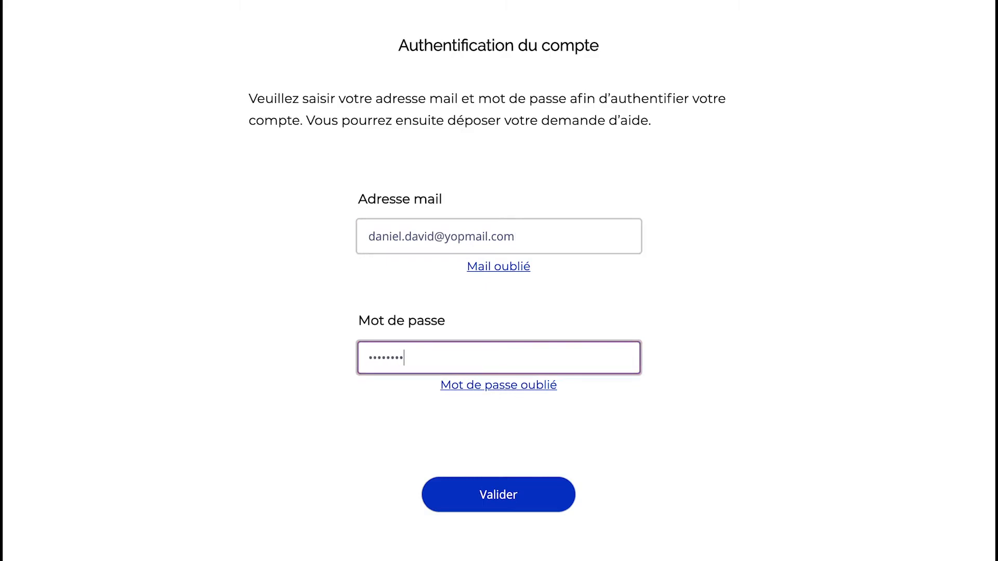
type("••••••")
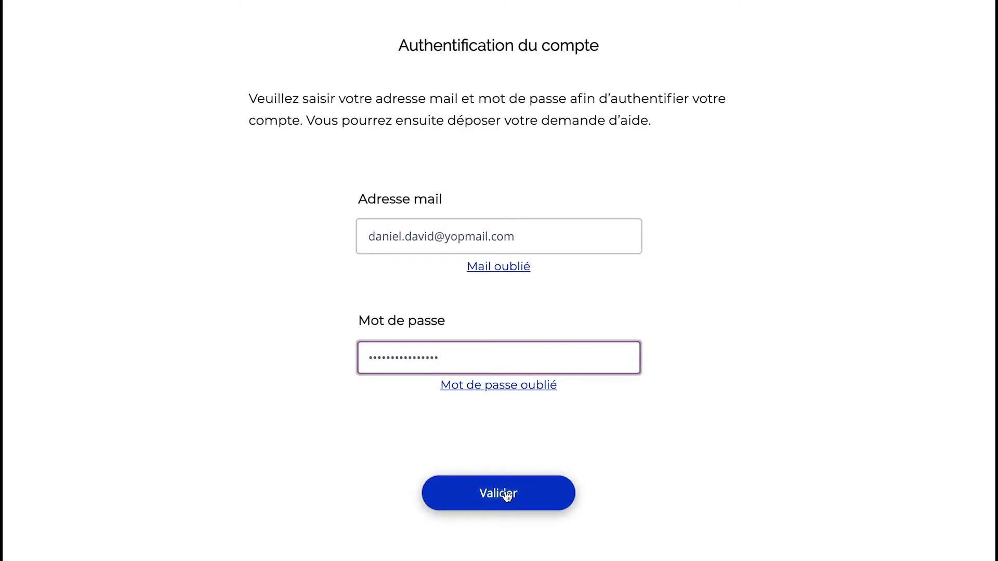
left_click(508, 494)
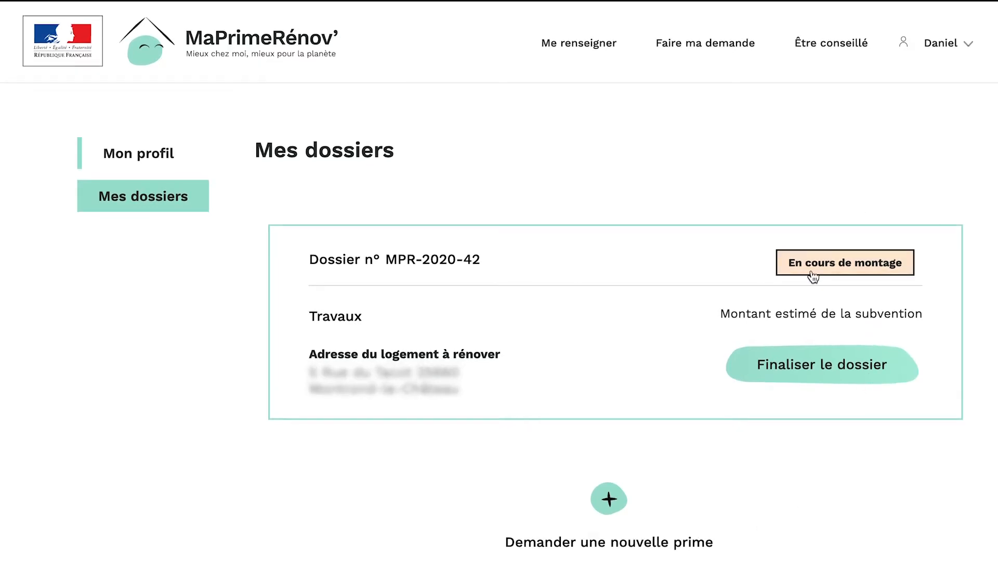
left_click(808, 372)
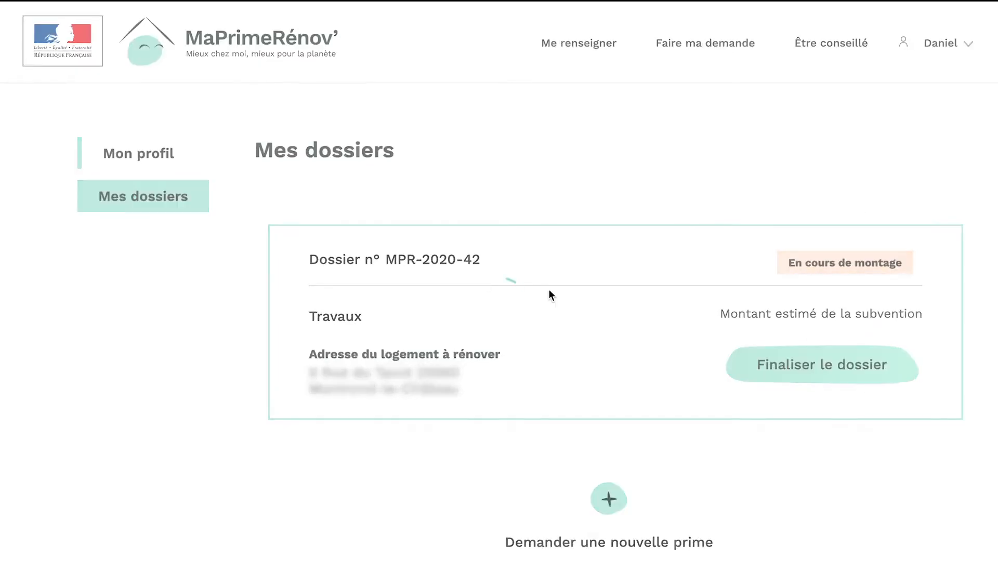
scroll(448, 272, "down", 3)
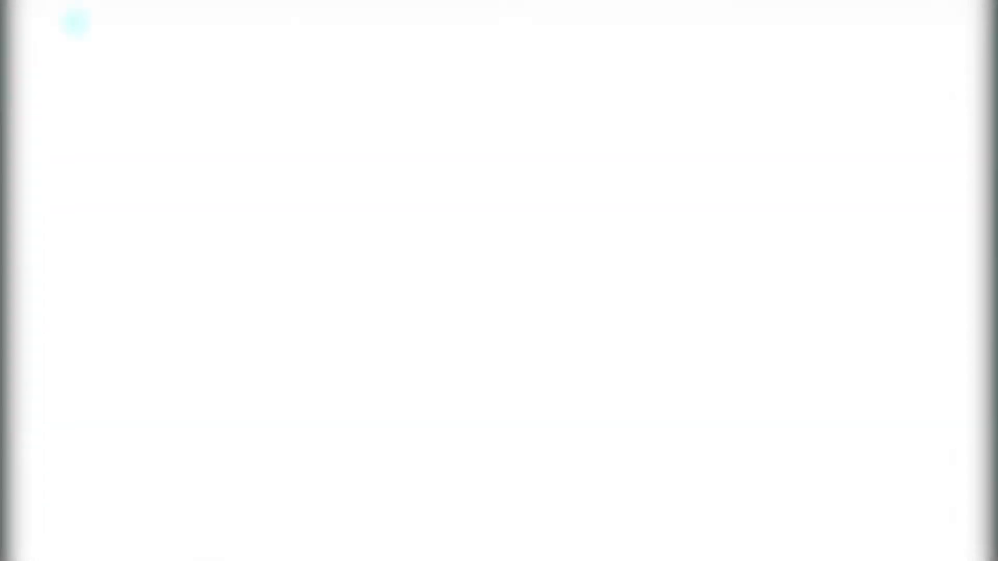
Step: Choose Isolation works with the 'Isolation des murs par l'extérieur' sub-type
left_click(664, 211)
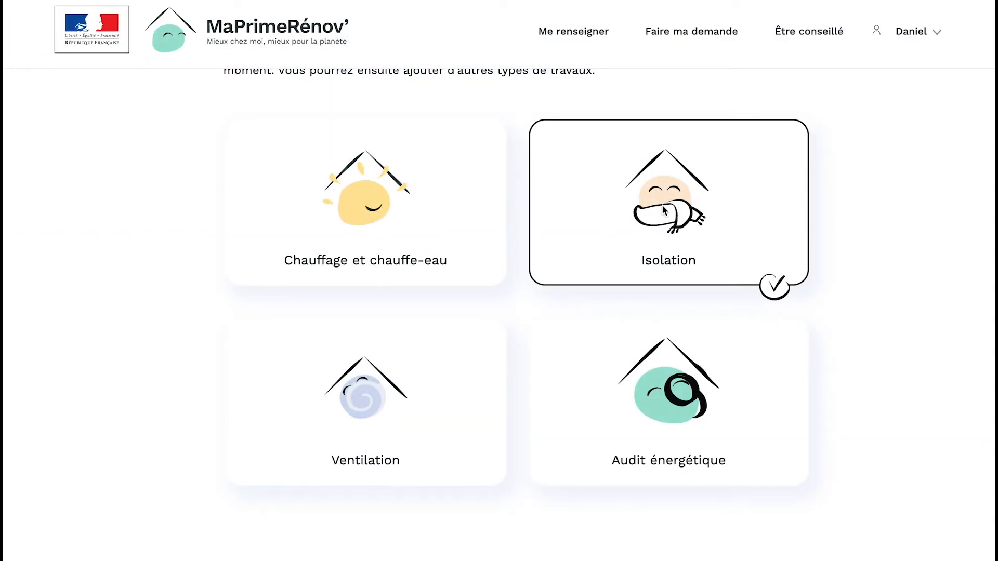
scroll(663, 210, "down", 5)
left_click(906, 416)
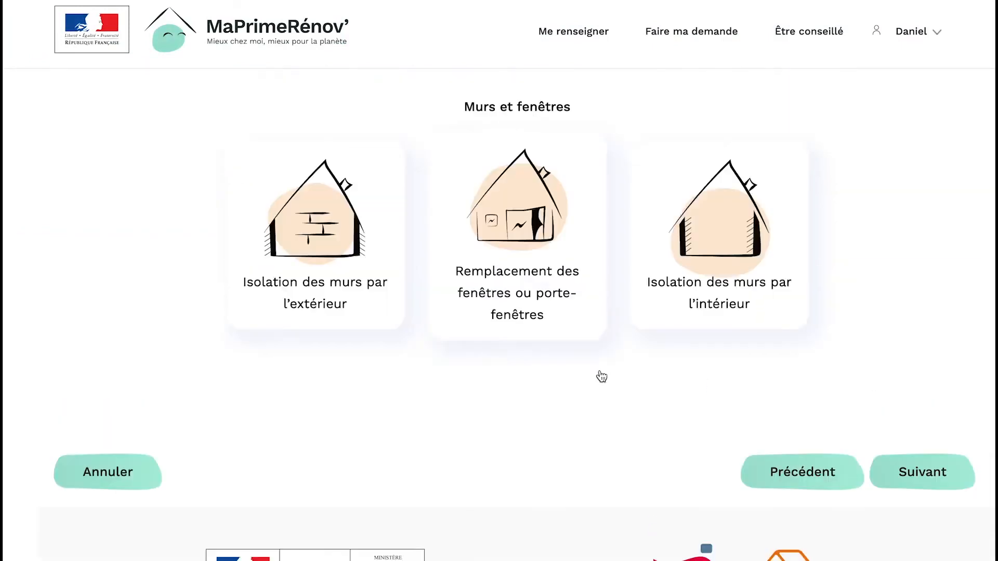
left_click(332, 263)
left_click(906, 474)
Step: Enter 25 m² of insulant and thermal resistance 5, then continue
type("25")
left_click(390, 355)
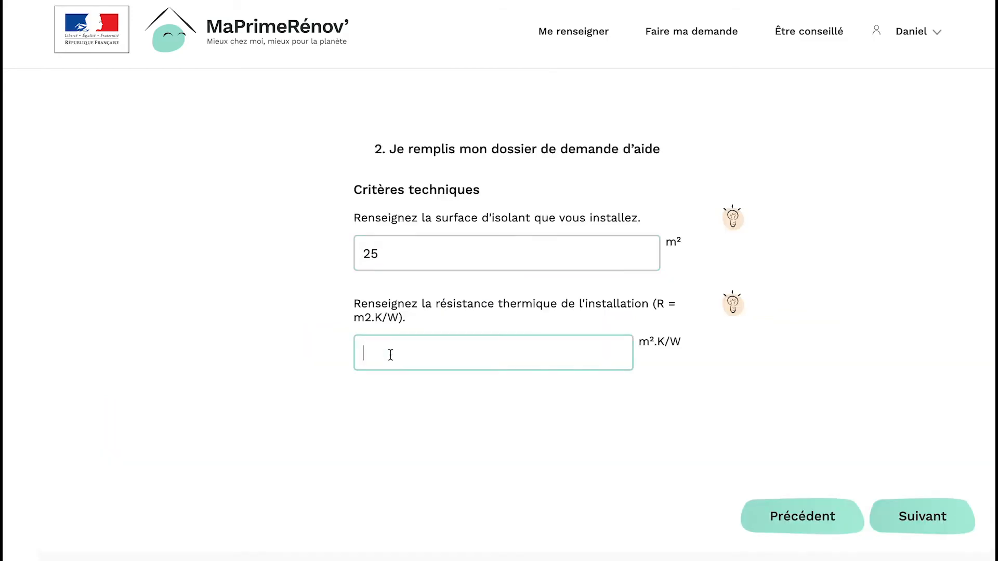
type("5")
left_click(893, 517)
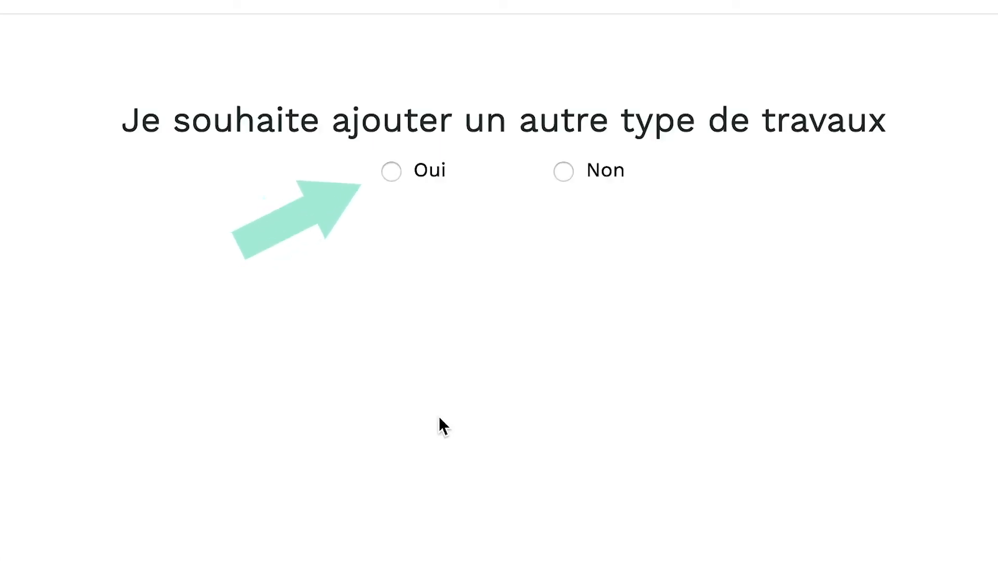
Step: Decline adding other works and enter the contractor's Siren number
left_click(564, 171)
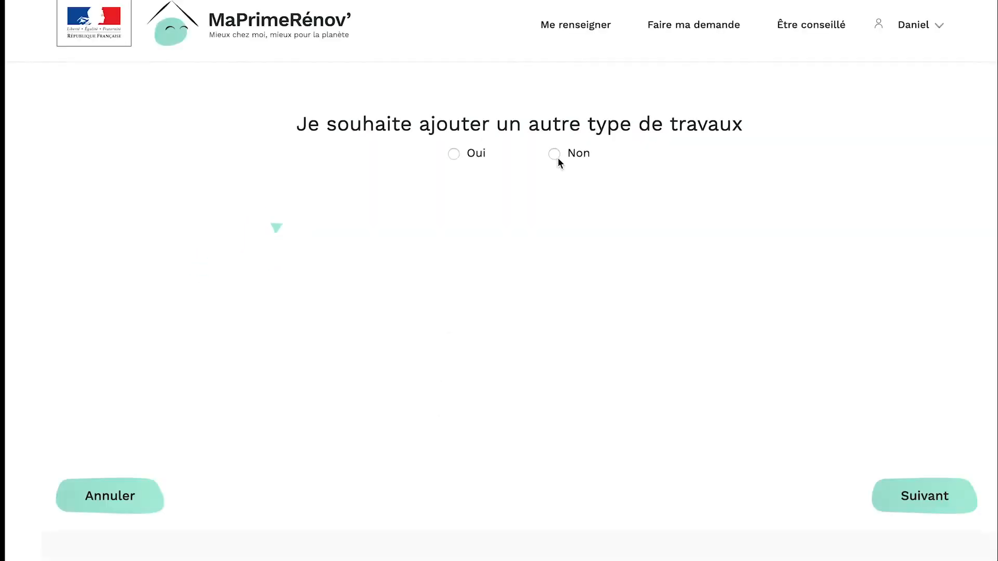
left_click(907, 498)
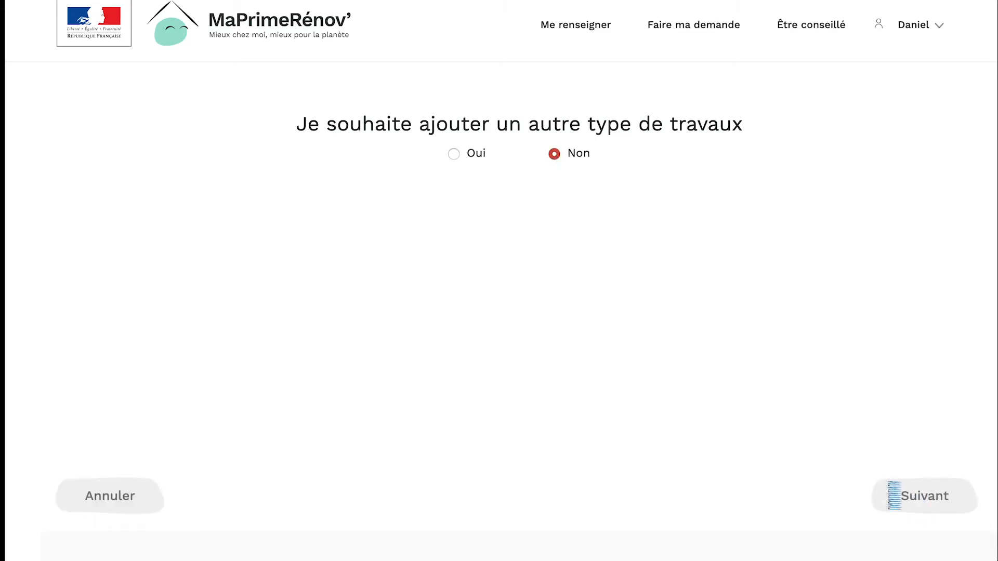
left_click(428, 418)
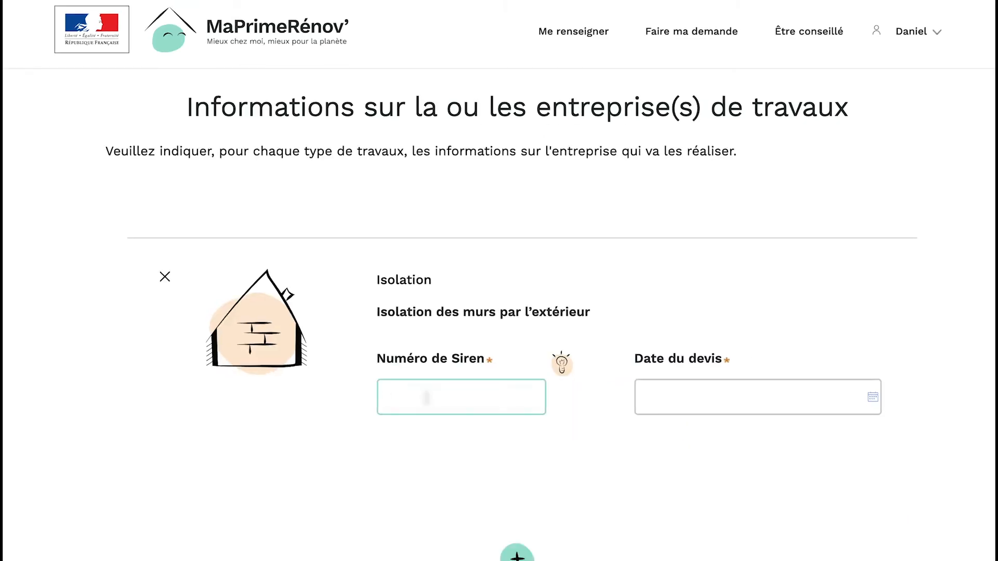
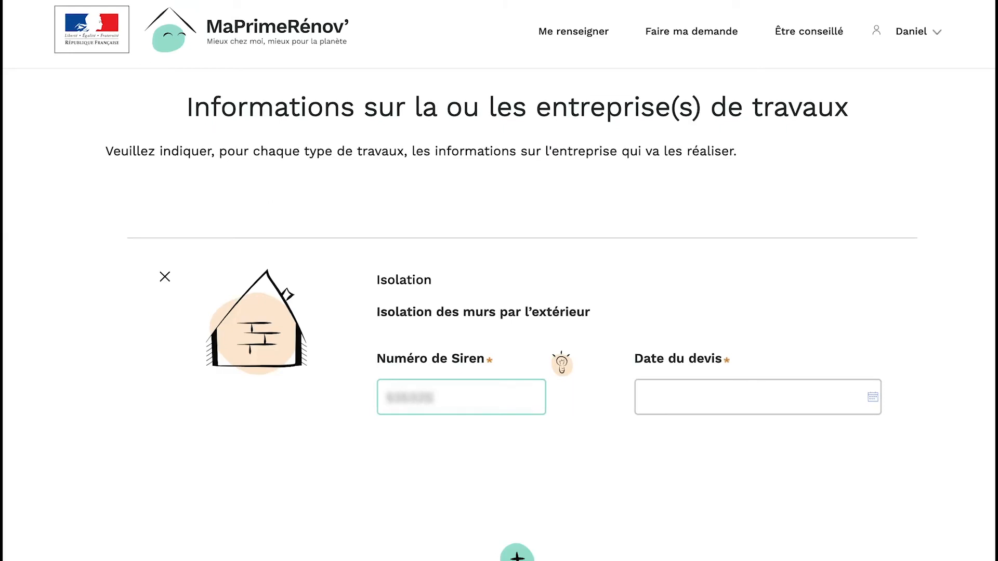
Step: Set the quote date to 08/01/2020
left_click(653, 397)
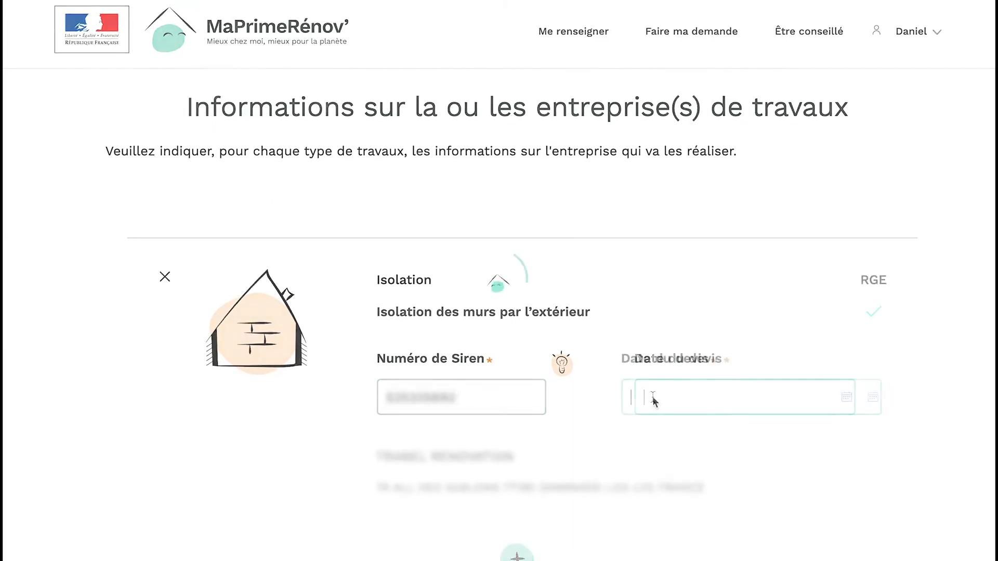
type("08/01/2020")
scroll(519, 433, "down", 5)
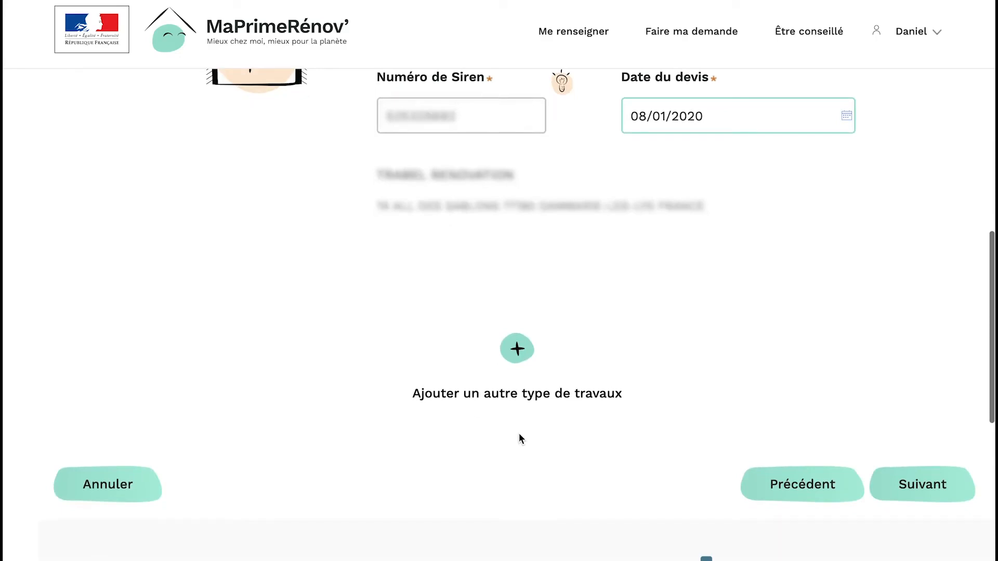
Step: Add a quote slot, upload the contractor's quote PDF, and continue to the works cost page
left_click(924, 496)
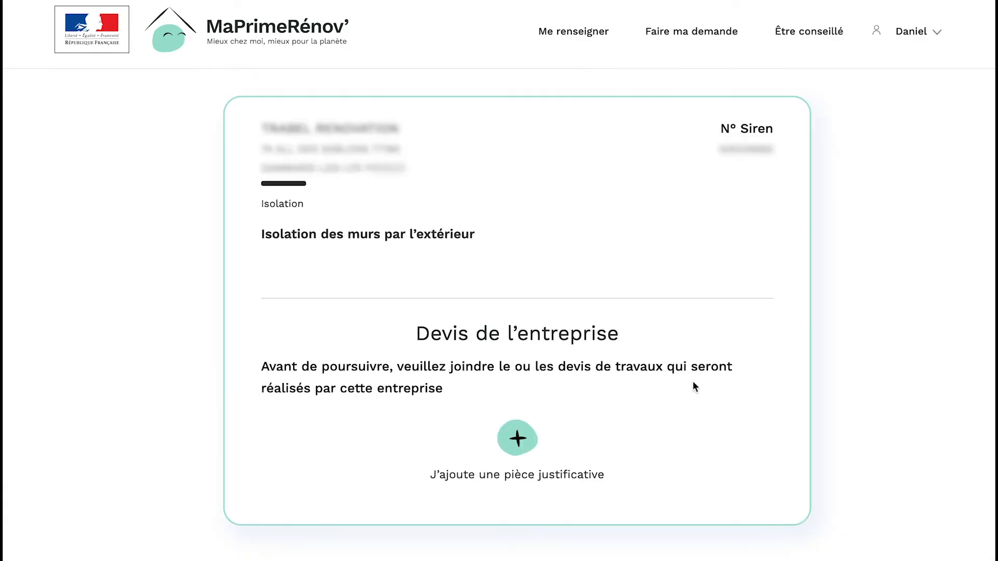
left_click(515, 447)
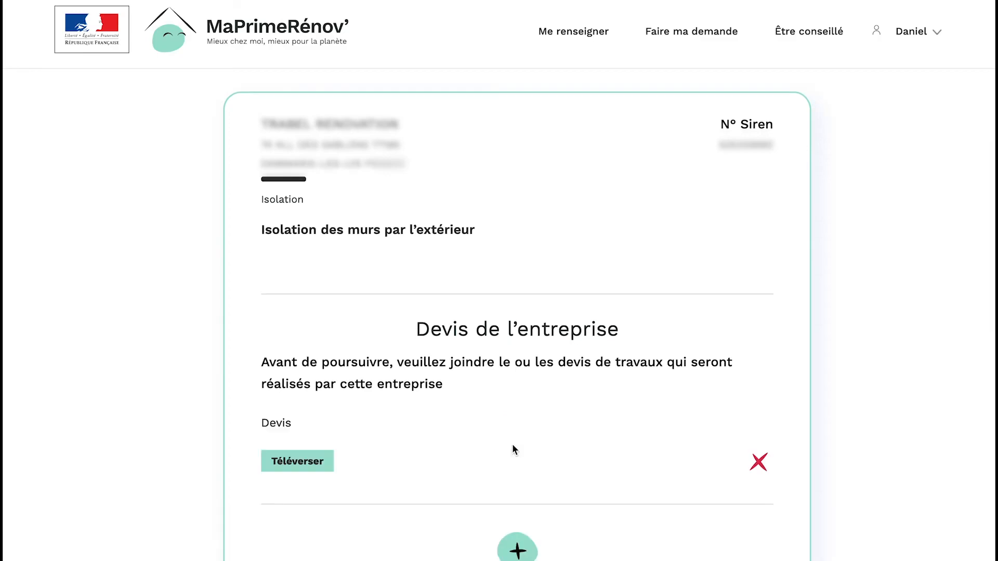
scroll(513, 447, "down", 3)
left_click(298, 310)
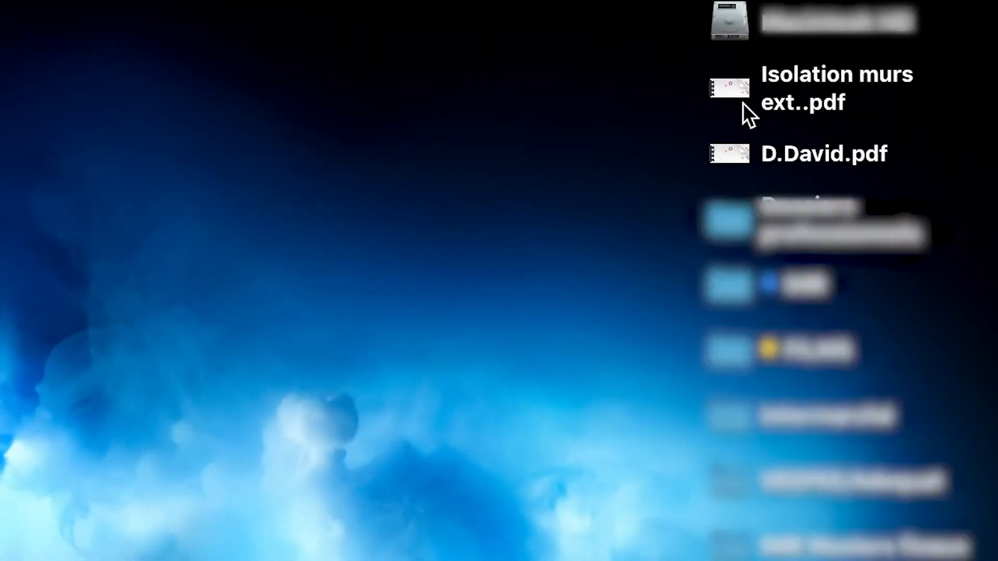
left_click_drag(735, 152, 327, 408)
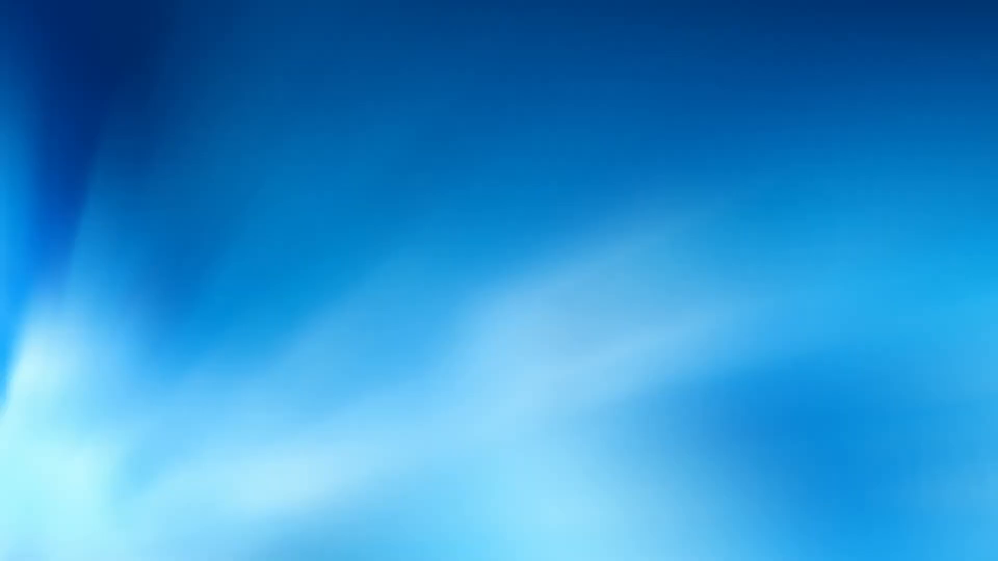
left_click_drag(415, 191, 414, 195)
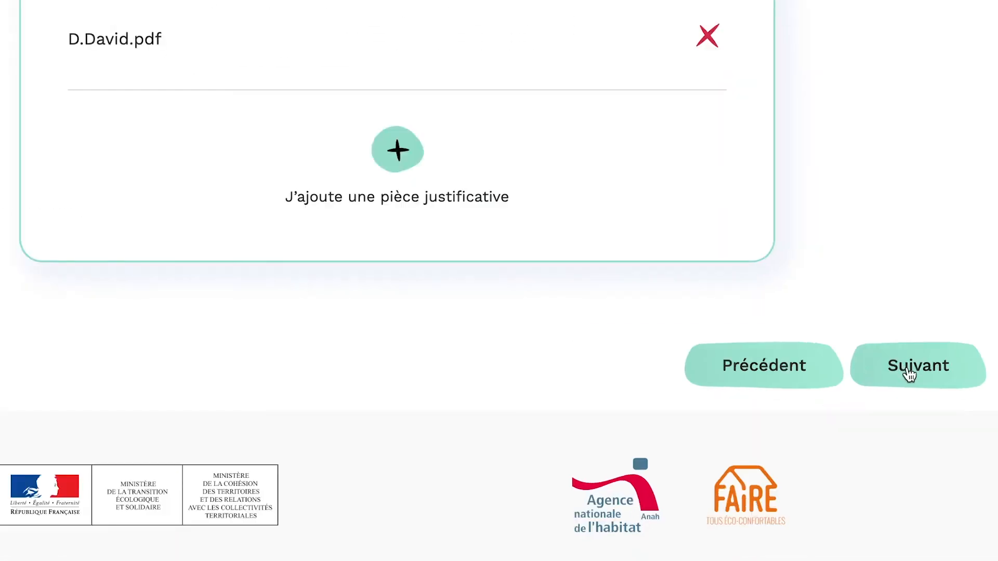
left_click(915, 553)
Step: Enter a works cost of 2500 € TTC and proceed to the other-funding questions
type("25")
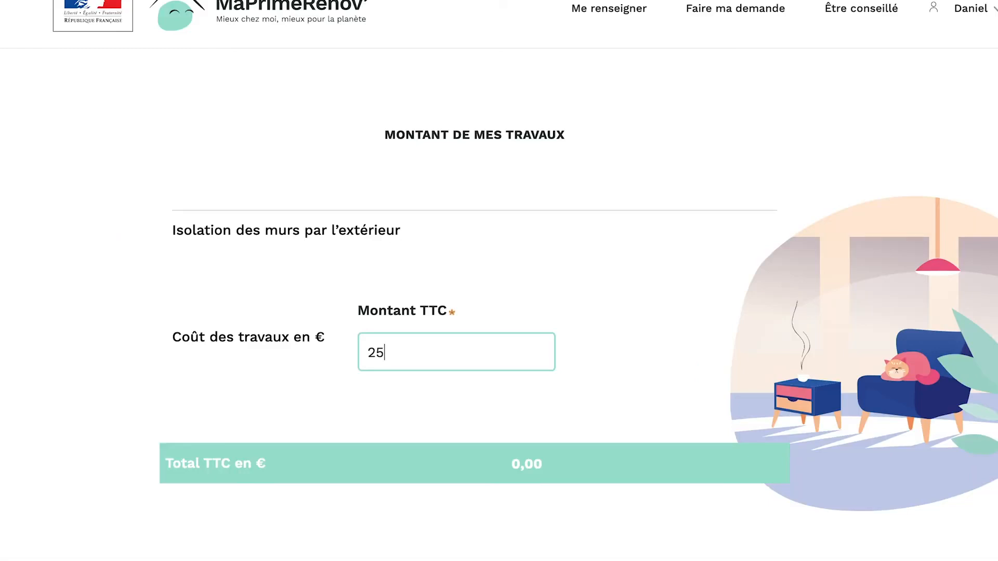
type("00")
scroll(438, 427, "down", 4)
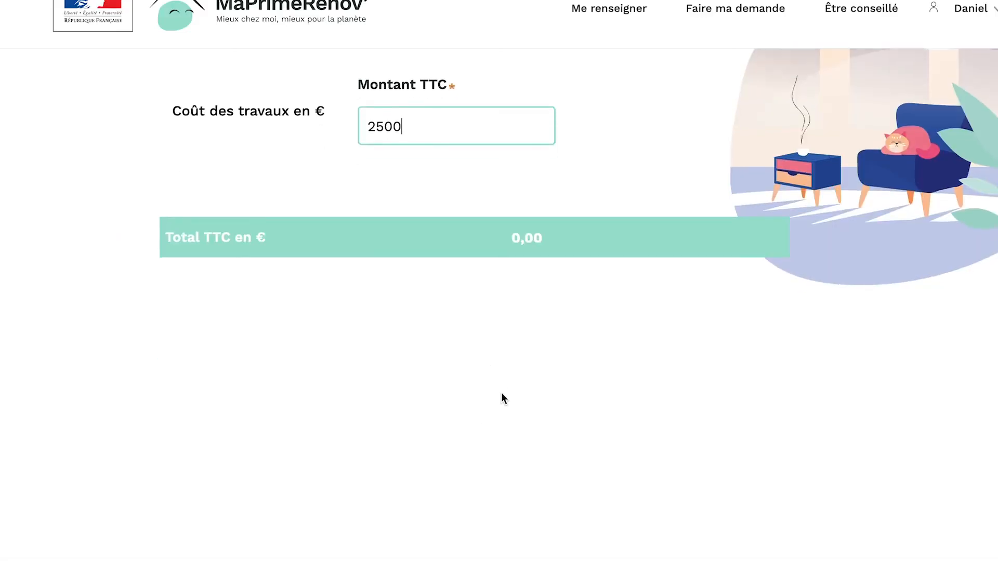
scroll(503, 398, "down", 2)
left_click(855, 494)
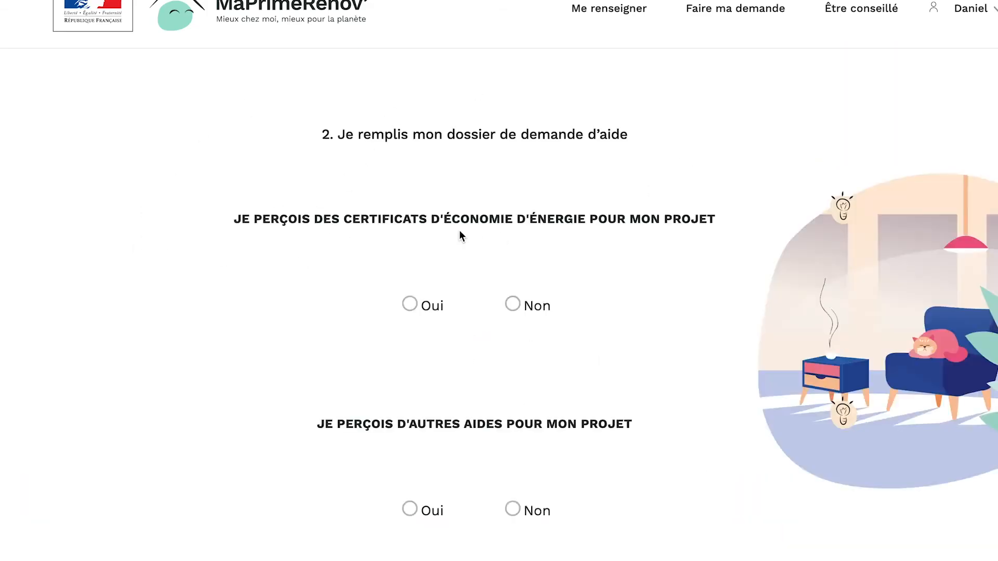
Step: Declare receiving energy-saving certificates worth 600 €
left_click(410, 304)
scroll(411, 306, "down", 3)
type("600")
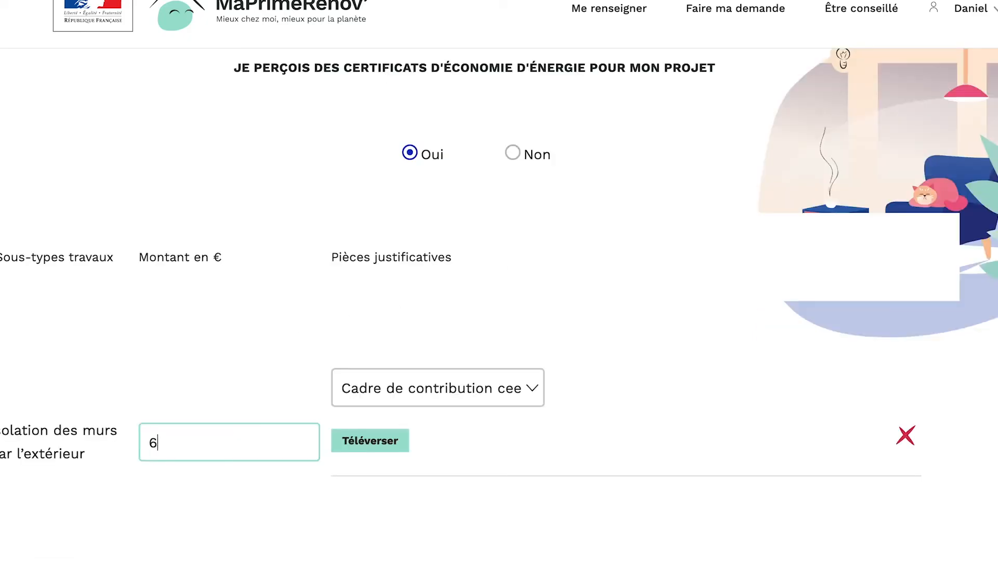
Step: Attach the insulation PDF as CEE proof and answer Non to receiving other aid
left_click(355, 448)
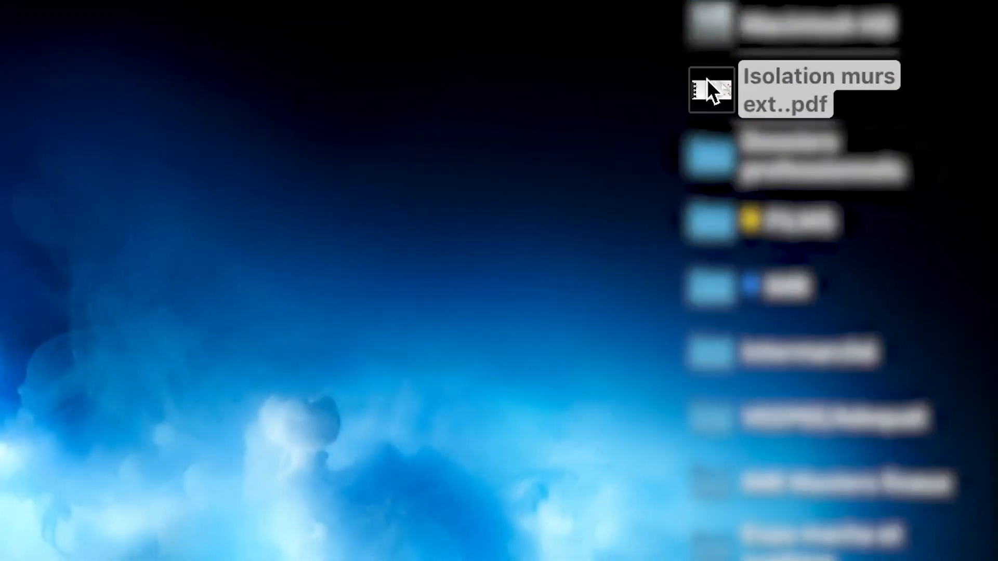
left_click_drag(706, 79, 570, 134)
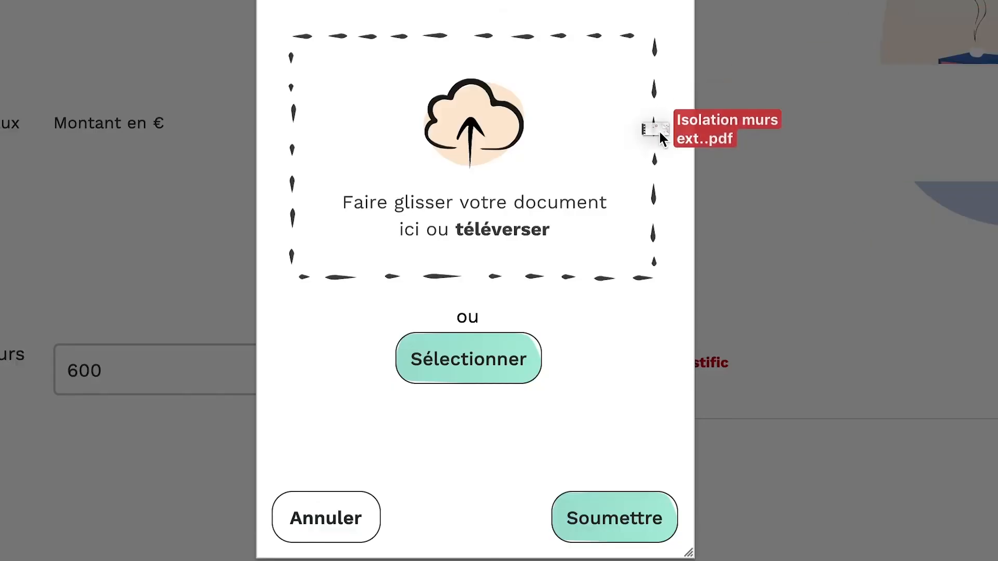
left_click_drag(650, 133, 496, 169)
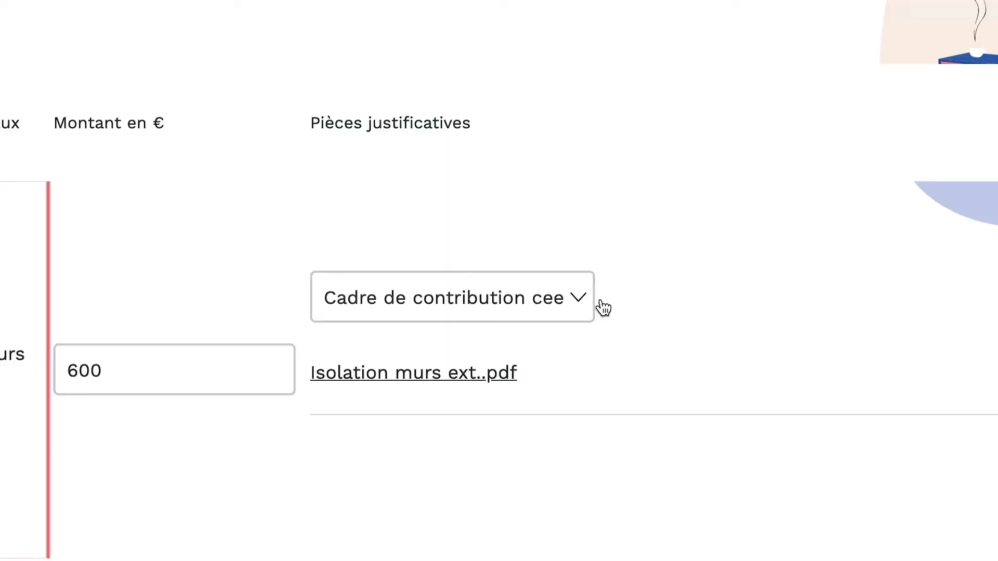
scroll(600, 308, "down", 3)
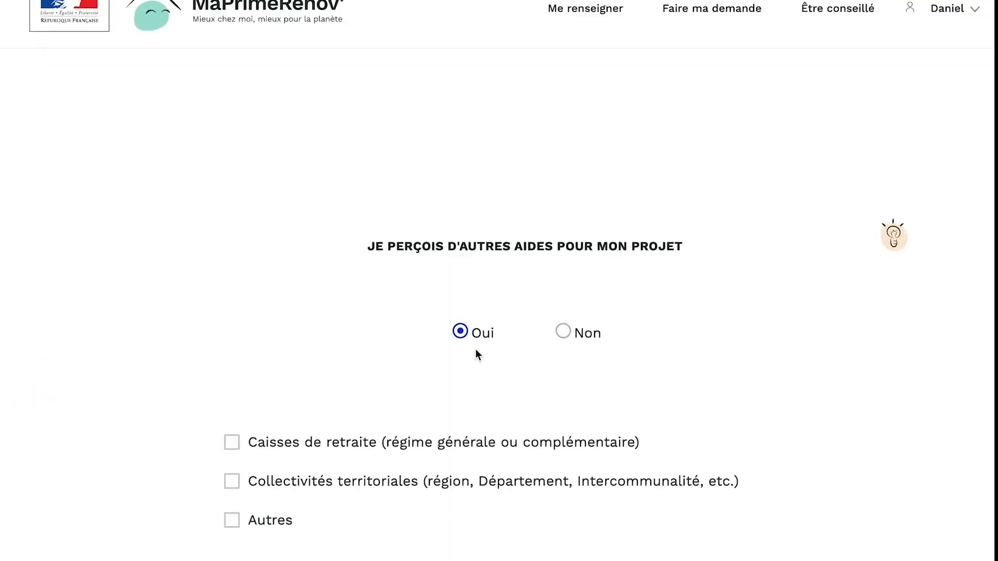
left_click(562, 333)
scroll(490, 398, "down", 5)
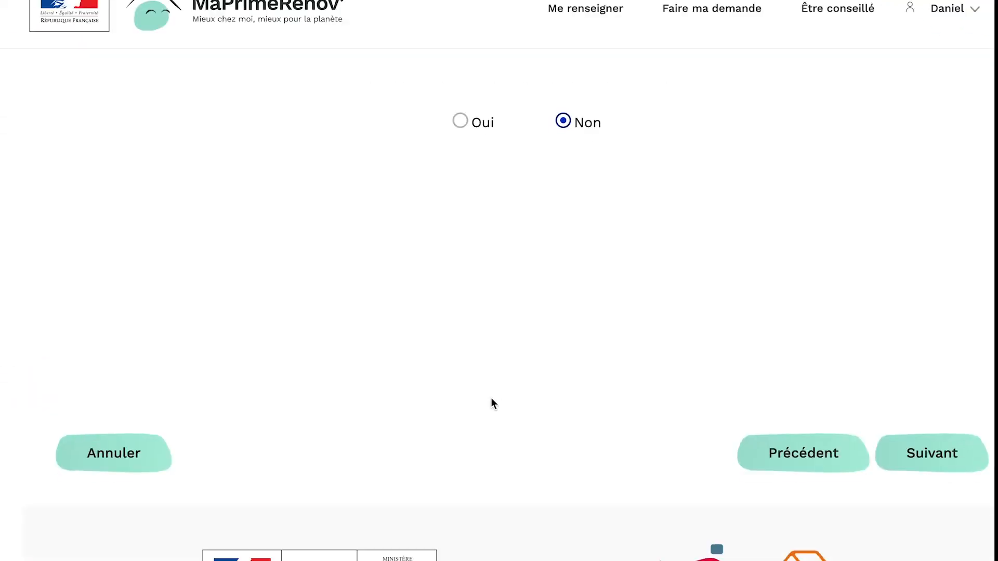
Step: Move on to the aid estimate and review the financing details
left_click(912, 439)
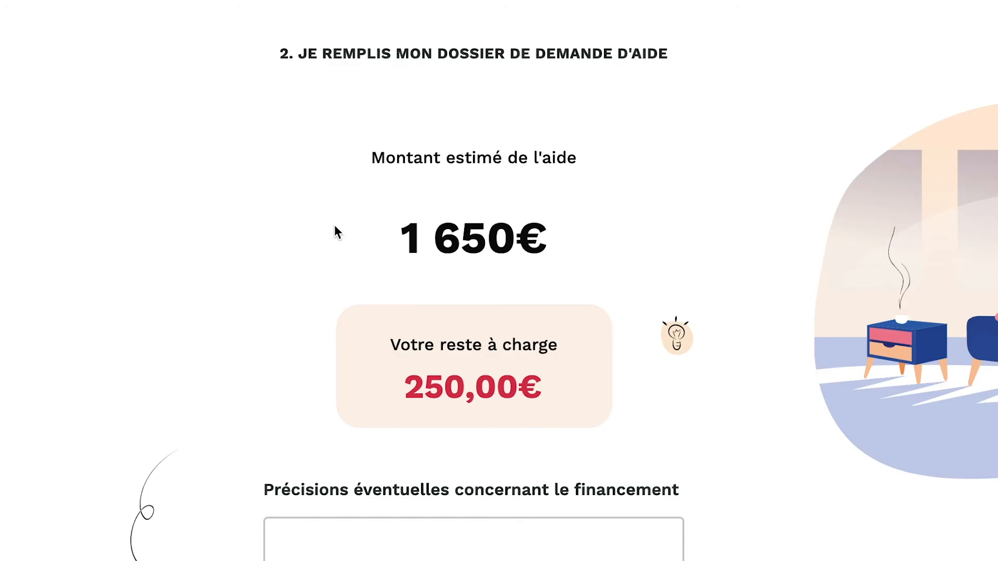
scroll(382, 192, "down", 2)
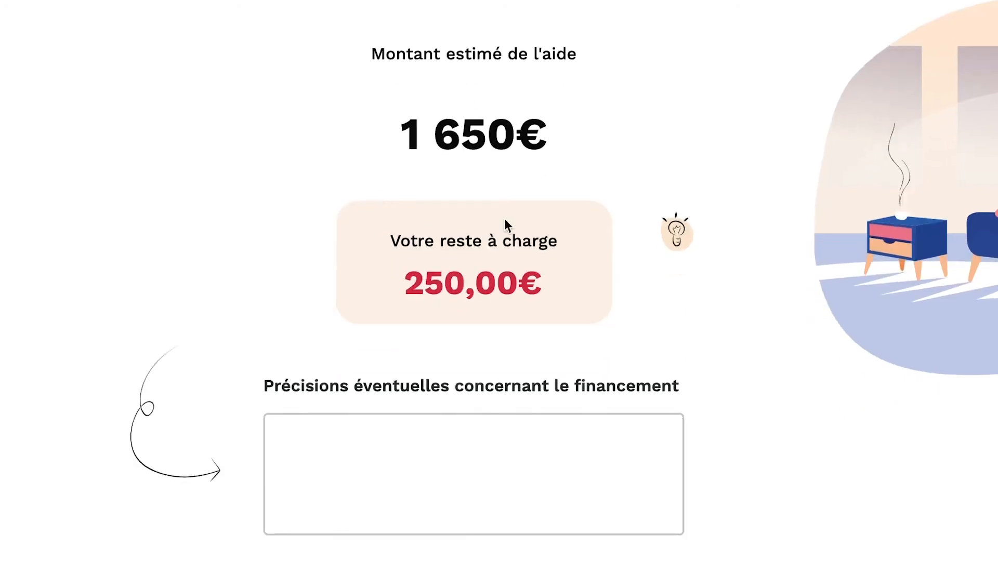
scroll(414, 216, "down", 3)
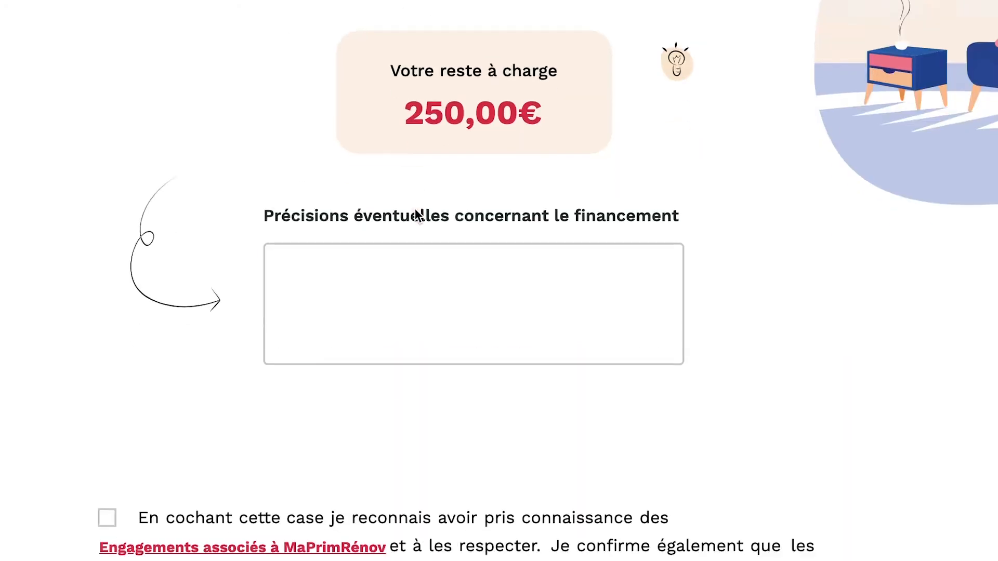
left_click(653, 265)
scroll(439, 332, "down", 6)
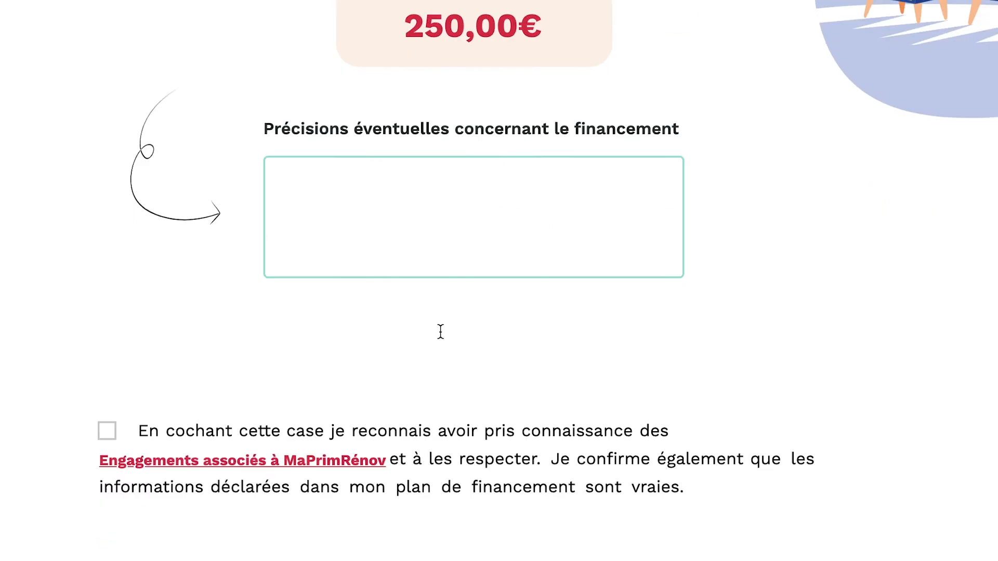
Step: Tick the commitments consent, view the Engagements text, and submit with Déposer ma demande
left_click(107, 188)
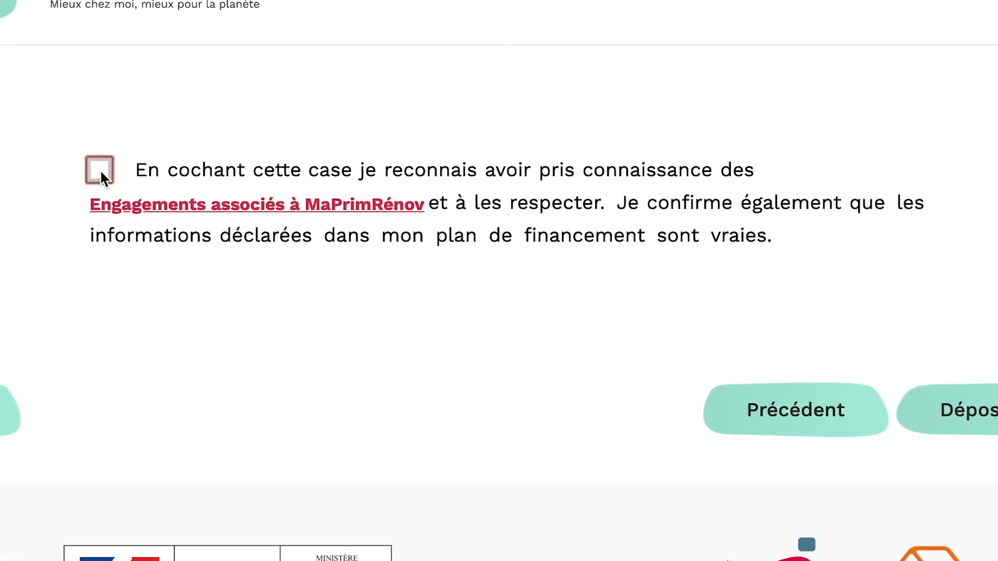
left_click(200, 210)
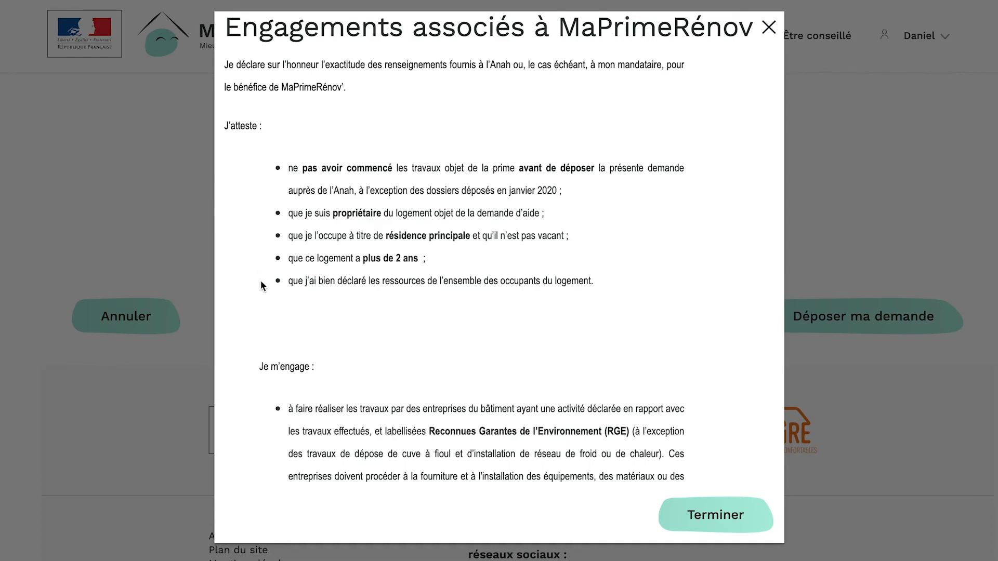
left_click(724, 520)
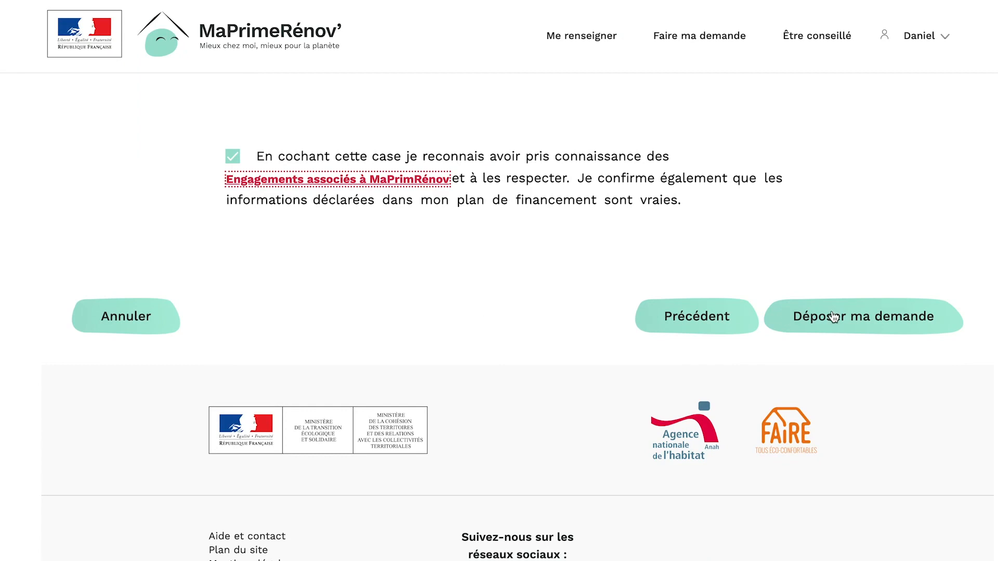
left_click(811, 318)
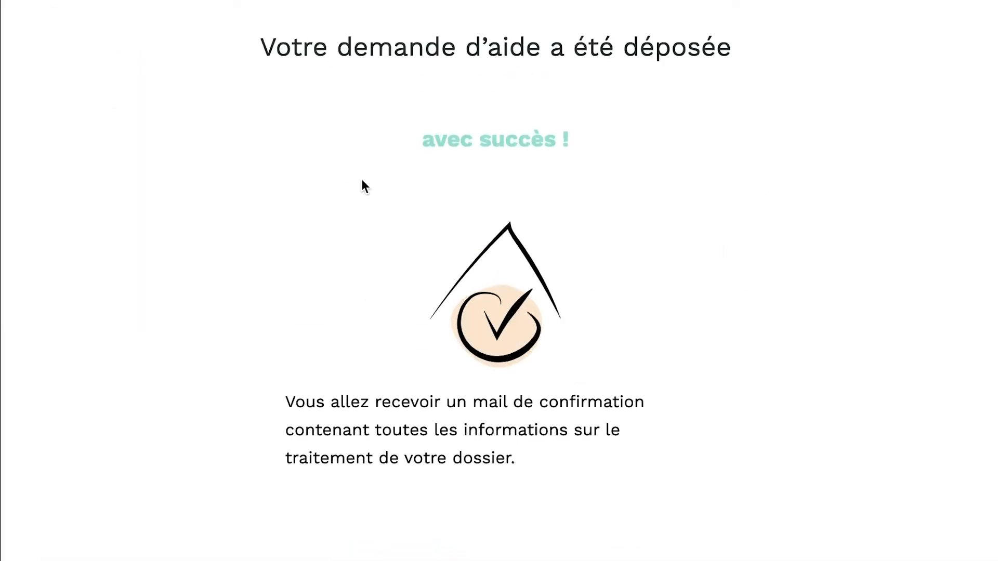
scroll(486, 374, "down", 4)
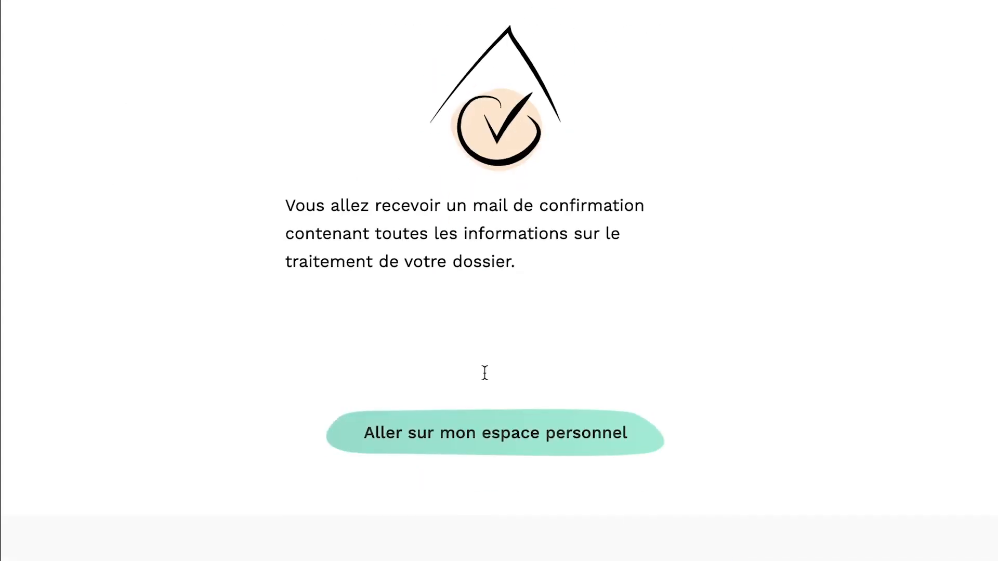
scroll(495, 343, "down", 2)
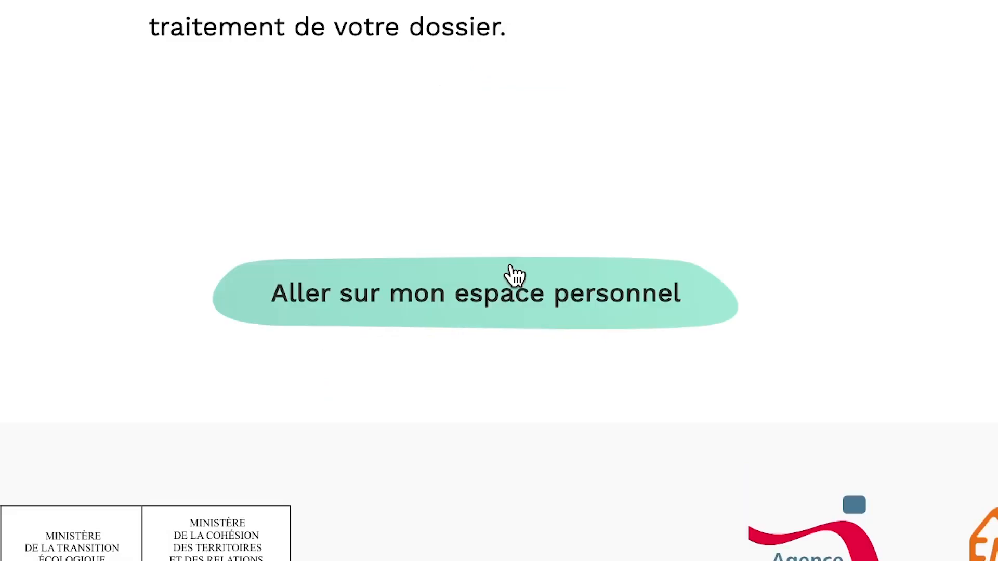
left_click(512, 289)
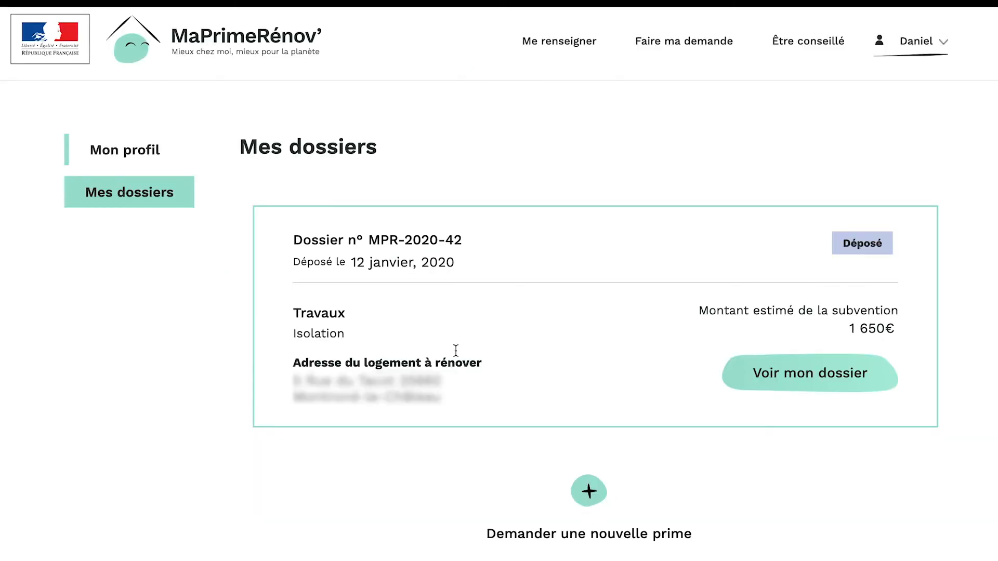